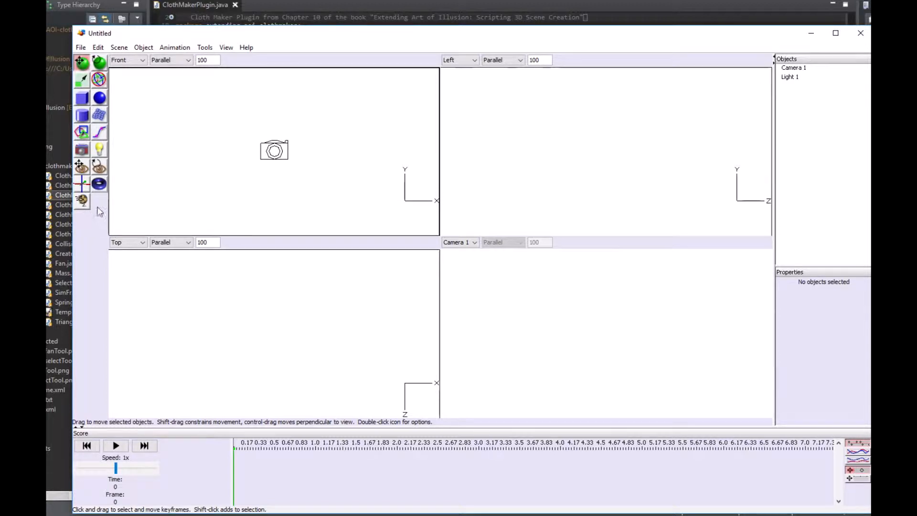
pyautogui.click(143, 47)
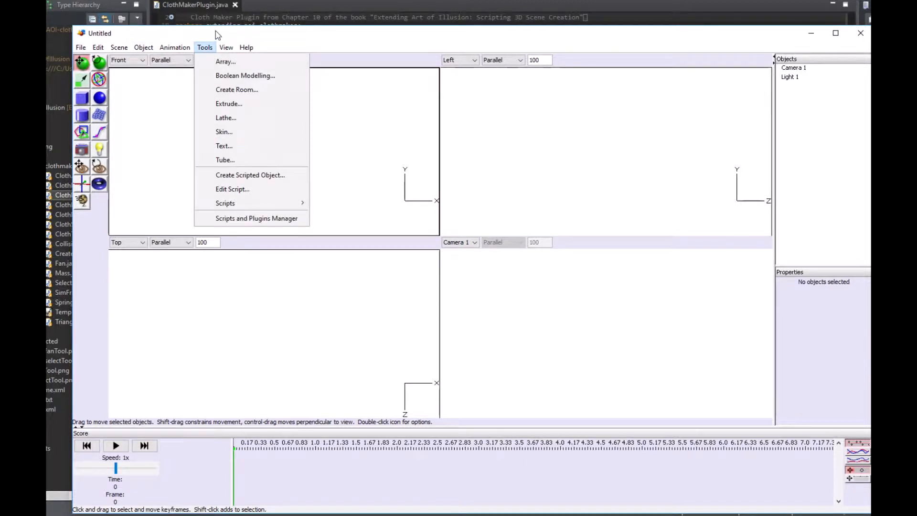
pyautogui.click(217, 35)
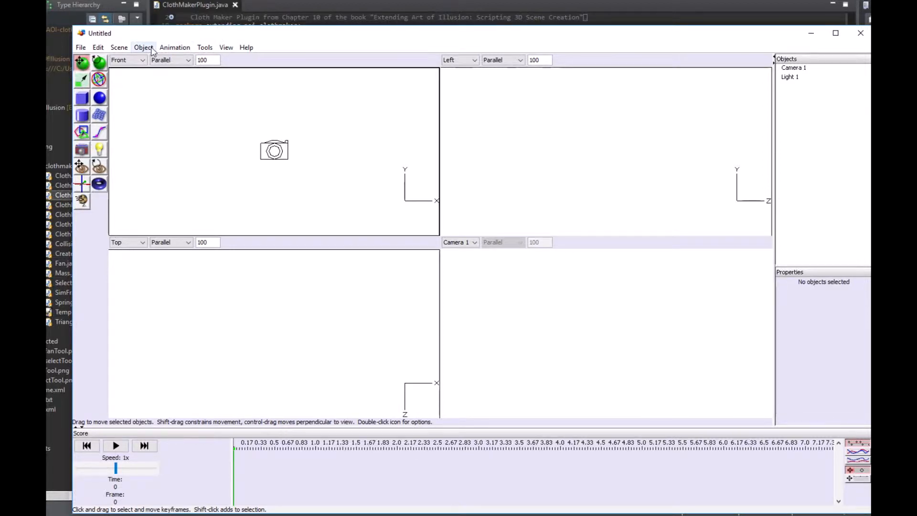
# - Create a flat 5 by 5 spline mesh in the Top view and raise it to about Y 1.17
pyautogui.click(103, 118)
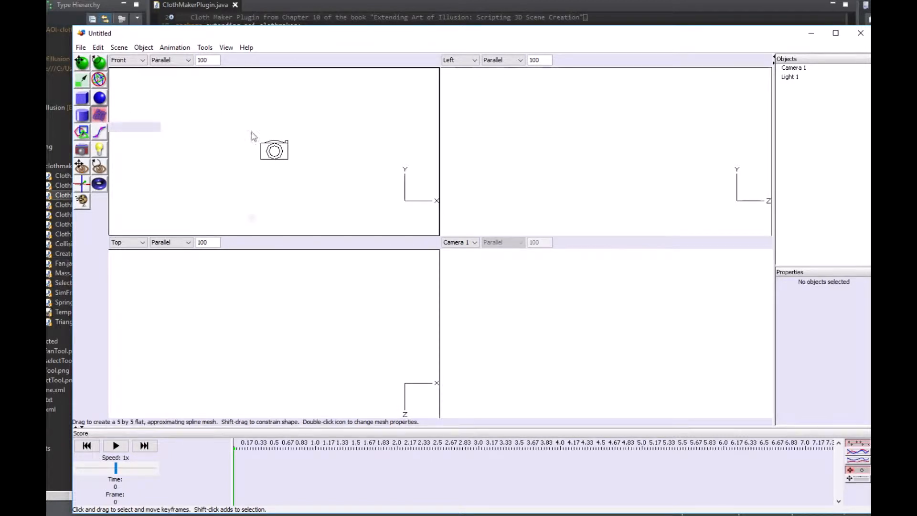
pyautogui.moveTo(211, 266); pyautogui.dragTo(345, 387)
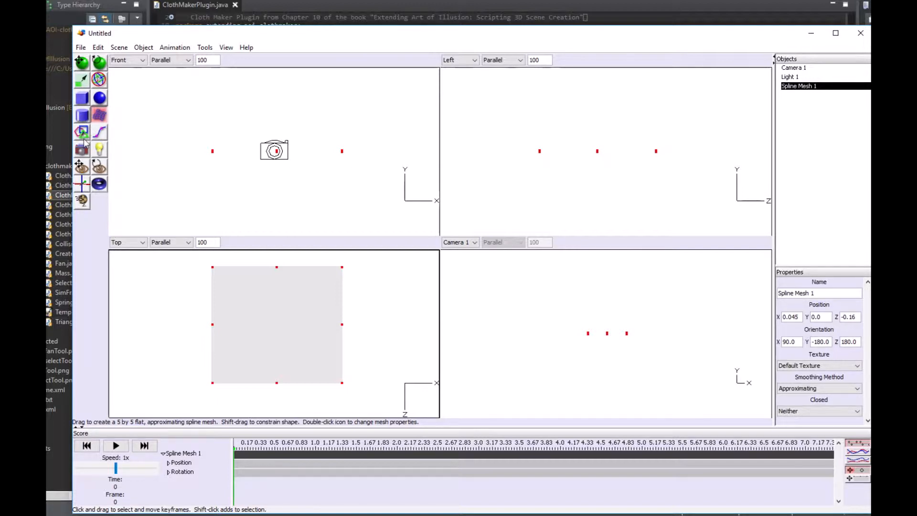
pyautogui.click(82, 63)
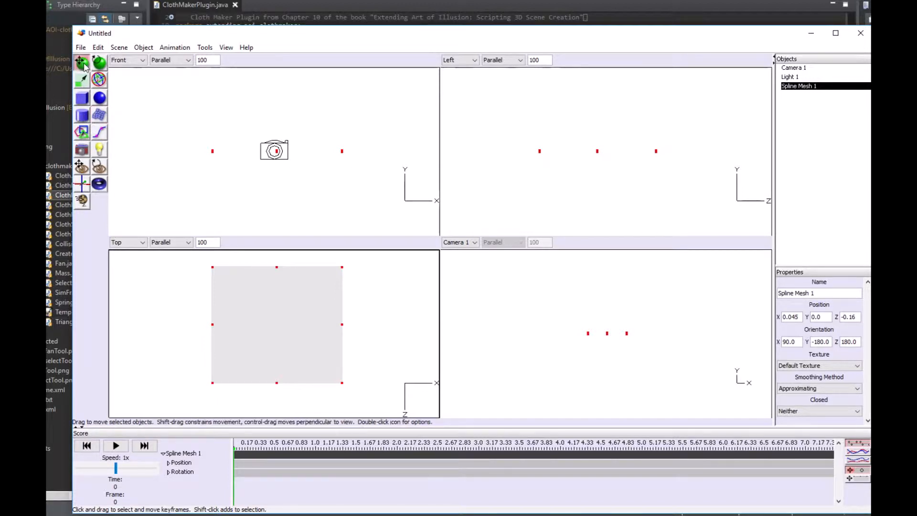
pyautogui.moveTo(278, 153); pyautogui.dragTo(278, 88)
pyautogui.click(81, 166)
pyautogui.moveTo(303, 154); pyautogui.dragTo(303, 198)
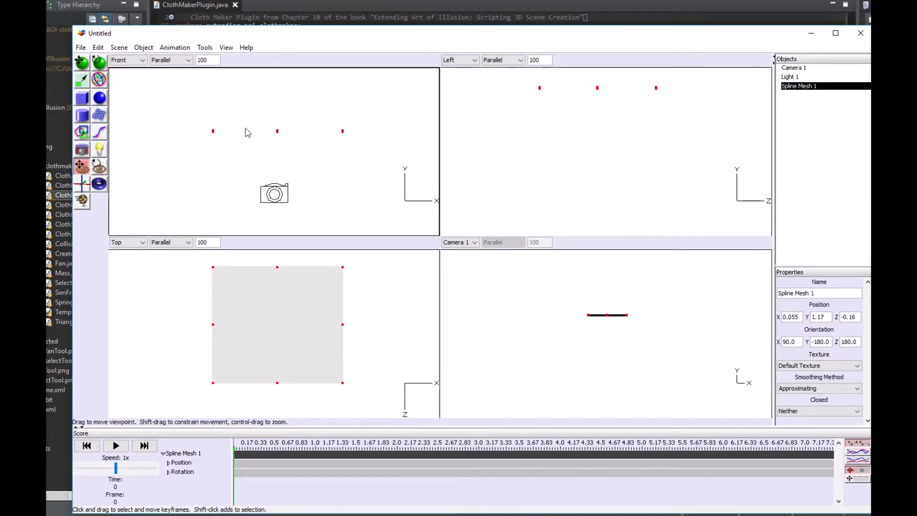
# - Convert the spline mesh to cloth with a max error of 0.1 and a mass distance of 0.2
pyautogui.click(144, 48)
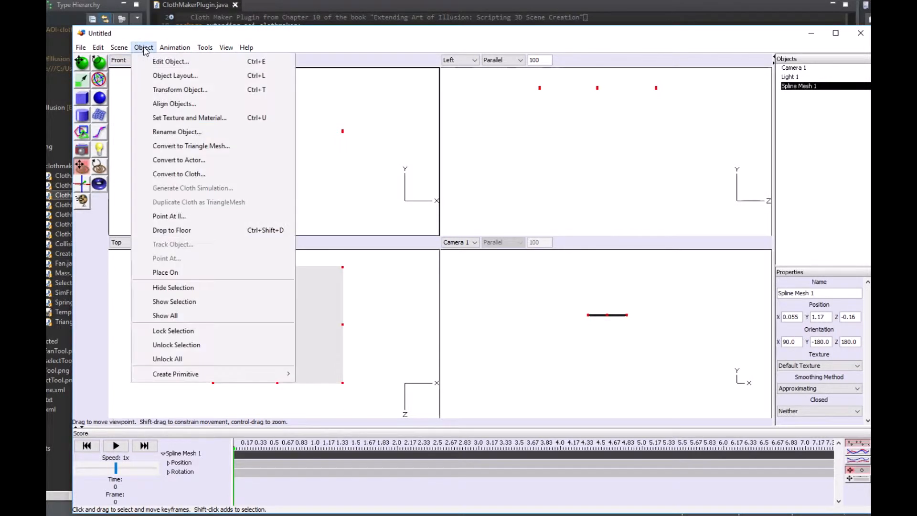
pyautogui.click(179, 181)
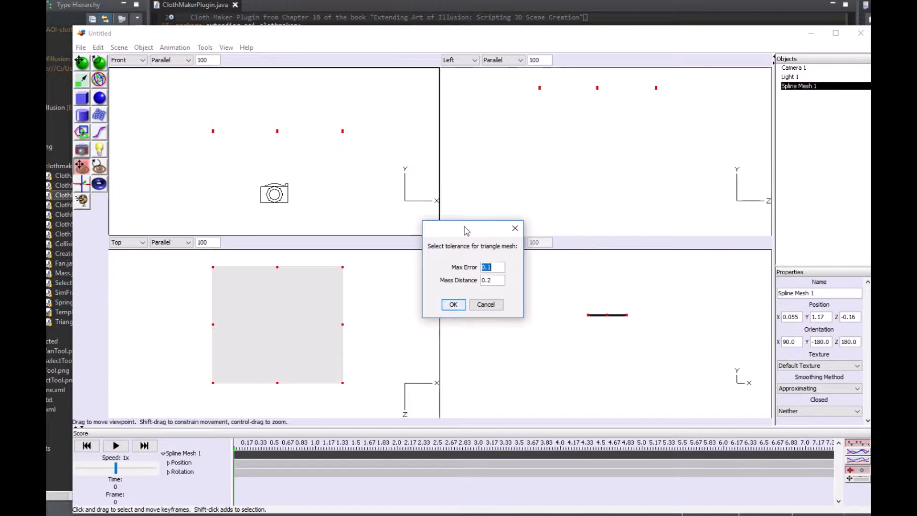
pyautogui.click(453, 305)
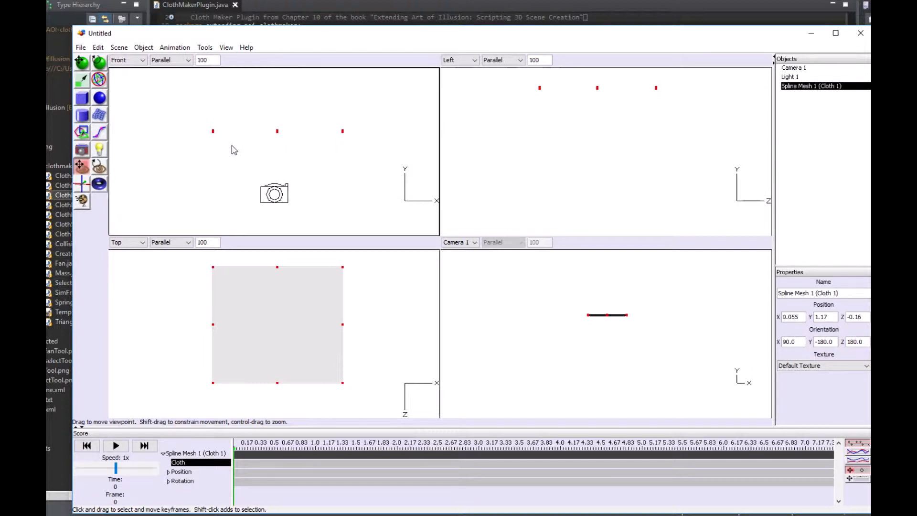
# - Set up a cloth simulation for the mesh and lock its two upper corner vertices in the Top view in place
pyautogui.click(143, 47)
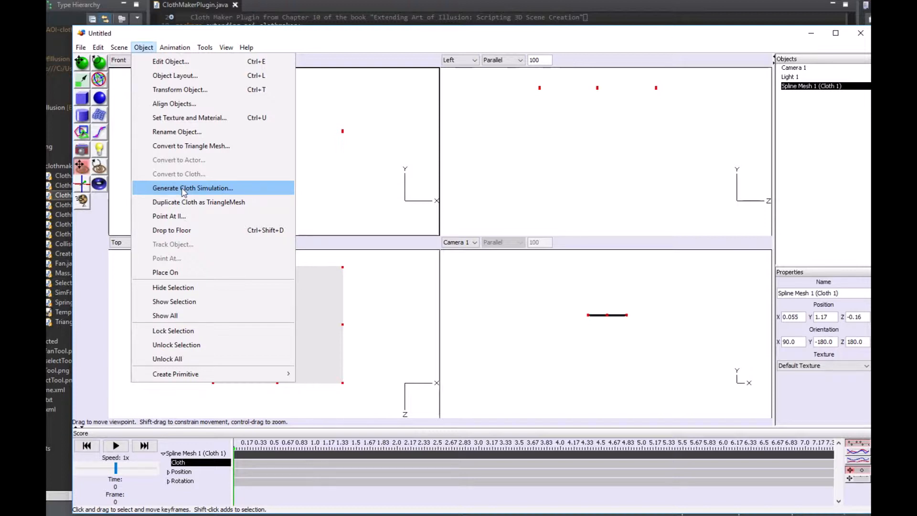
pyautogui.click(189, 189)
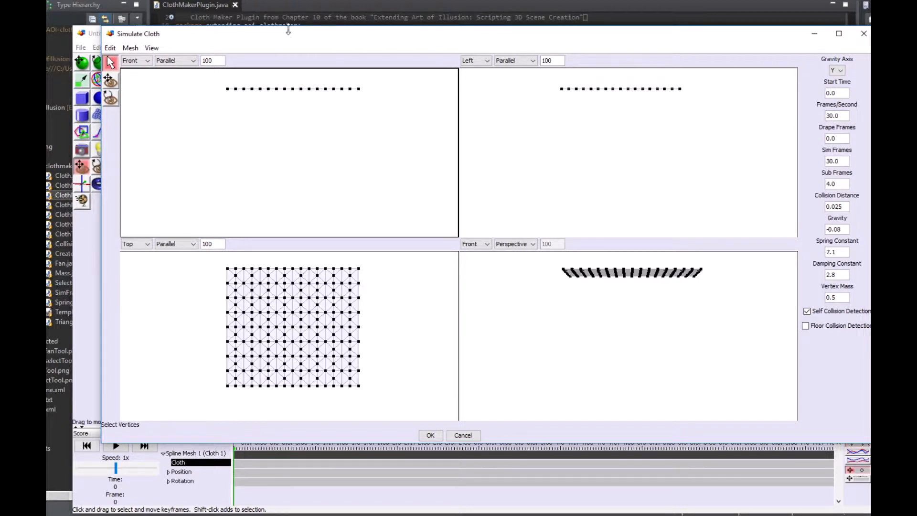
pyautogui.moveTo(290, 28); pyautogui.dragTo(289, 40)
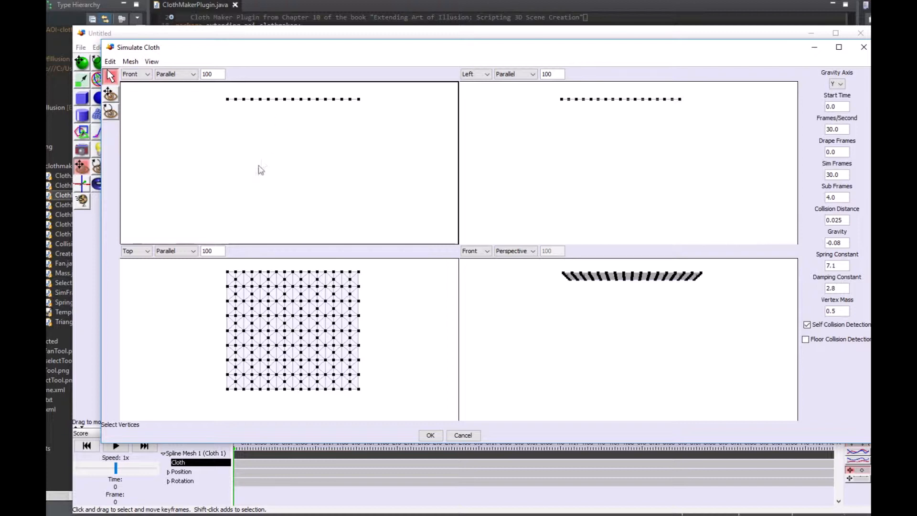
pyautogui.click(227, 272)
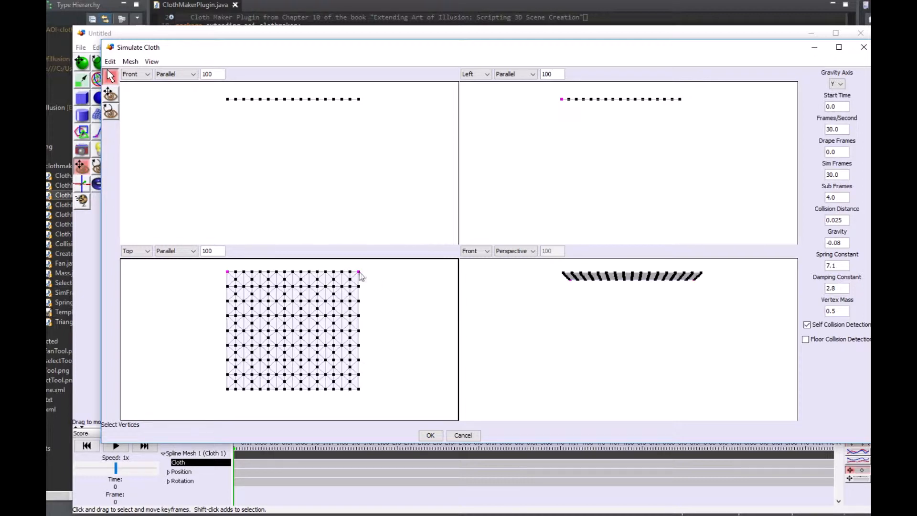
pyautogui.click(138, 63)
pyautogui.click(149, 77)
# - Set the mesh's upper-left corner vertex in the Top view as dynamic and lock it in place again
pyautogui.click(200, 283)
pyautogui.click(130, 62)
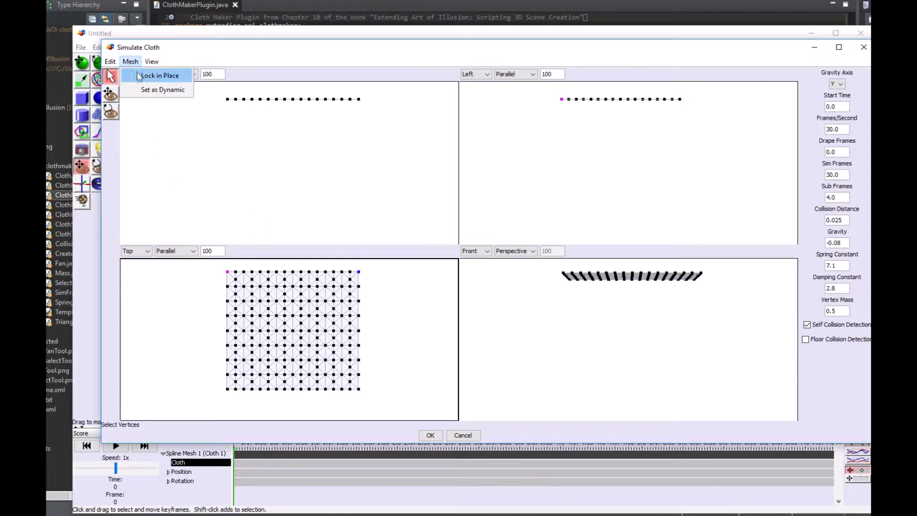
pyautogui.click(160, 90)
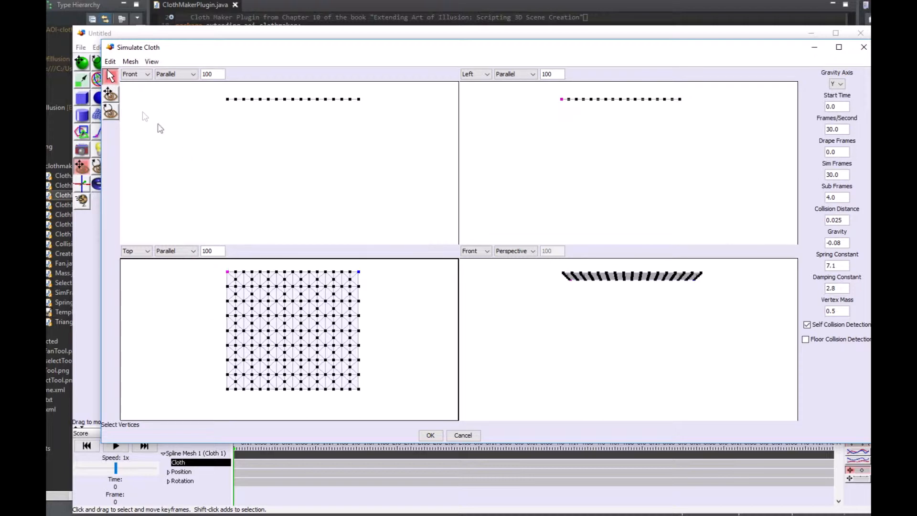
pyautogui.click(133, 61)
pyautogui.click(142, 77)
# - Set Sim Frames to 150, enable floor collision detection and generate the cloth simulation
pyautogui.moveTo(833, 175); pyautogui.dragTo(827, 177)
pyautogui.write('150')
pyautogui.click(807, 340)
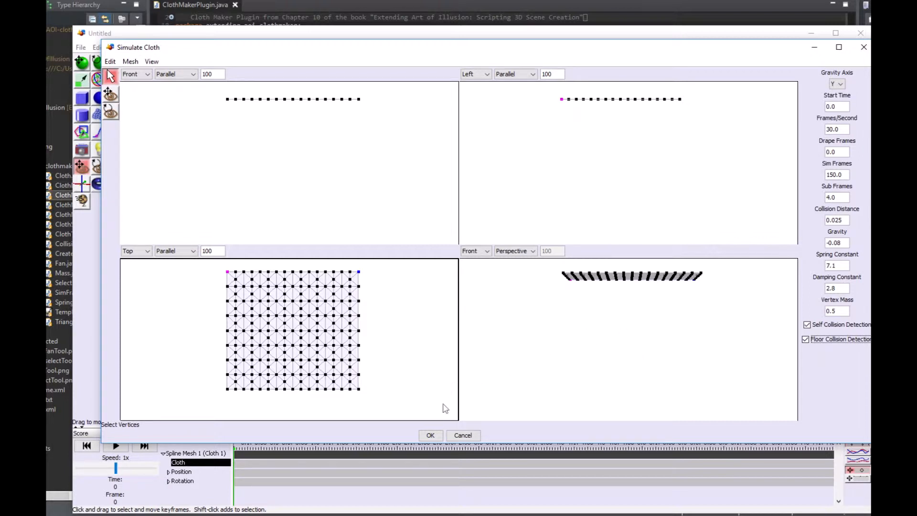
pyautogui.click(431, 436)
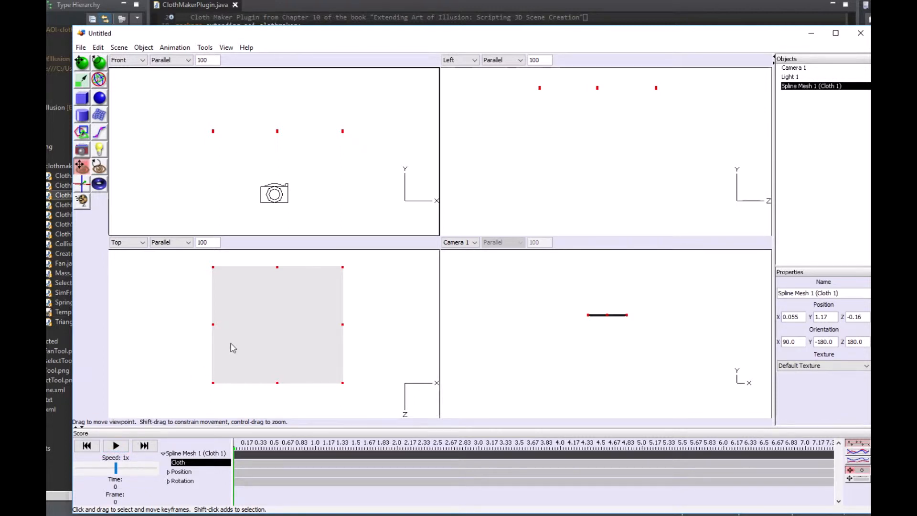
# - Play back the simulated cloth animation, stop it and examine the draped cloth in the Camera 1 view
pyautogui.click(114, 447)
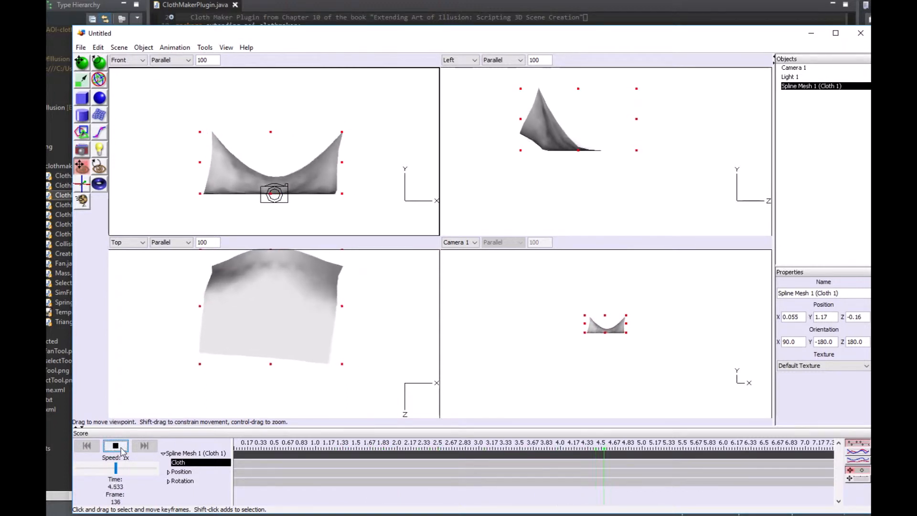
pyautogui.click(121, 449)
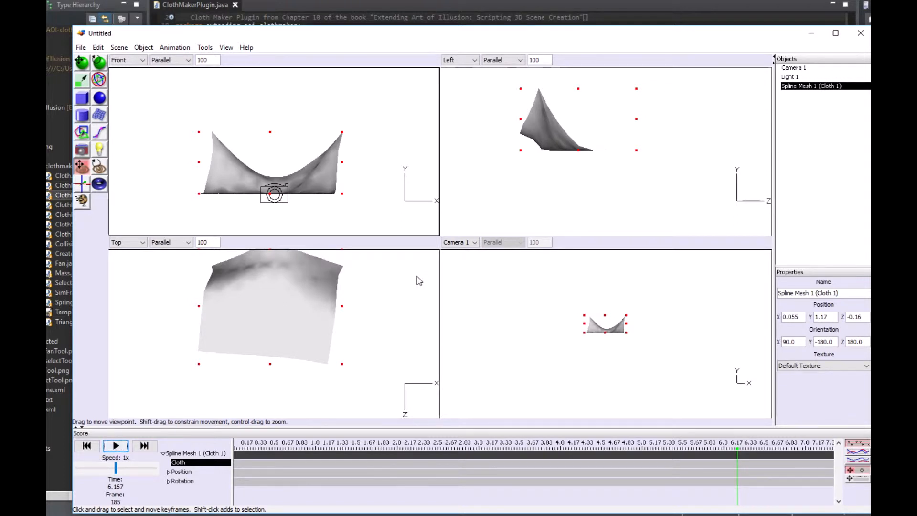
pyautogui.scroll(2, 601, 331)
pyautogui.scroll(5, 601, 331)
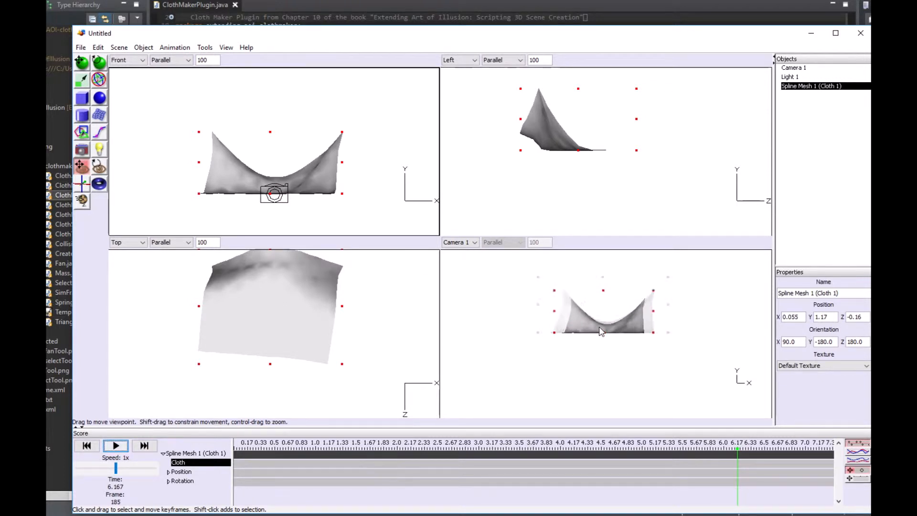
pyautogui.scroll(-3, 595, 329)
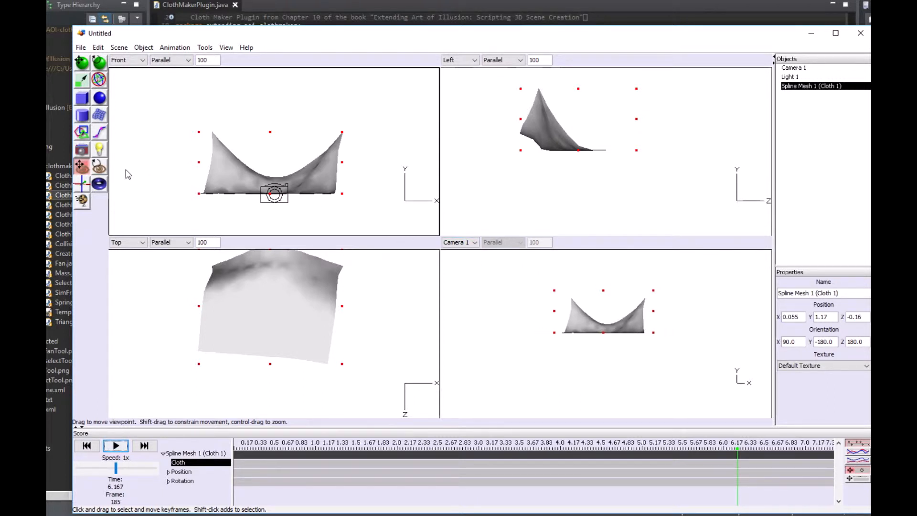
# - Place a fan in the Front view and move it behind the cloth to about Y 0.585, Z -2.14
pyautogui.click(85, 204)
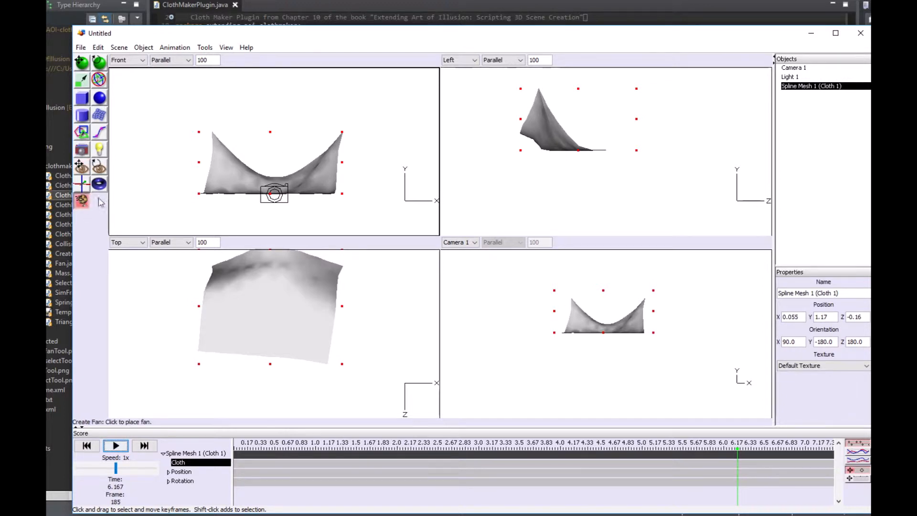
pyautogui.click(269, 156)
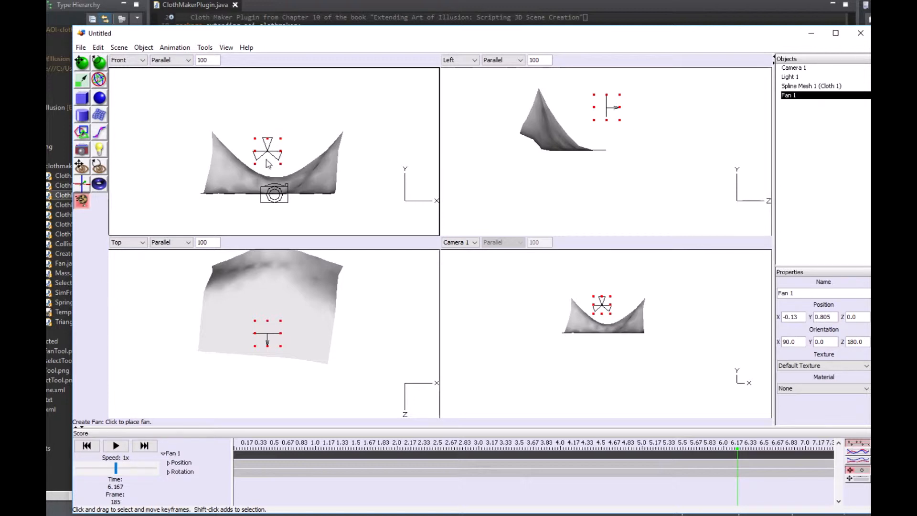
pyautogui.click(84, 68)
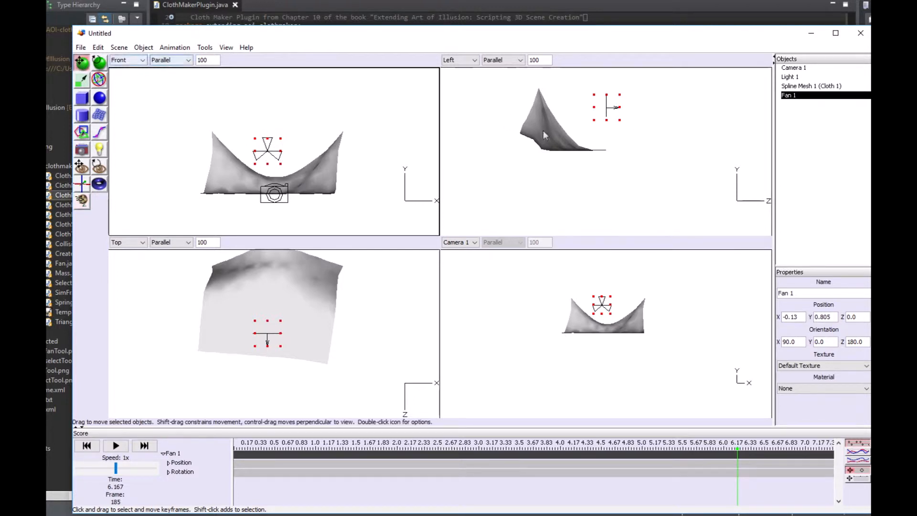
pyautogui.moveTo(605, 109); pyautogui.dragTo(492, 123)
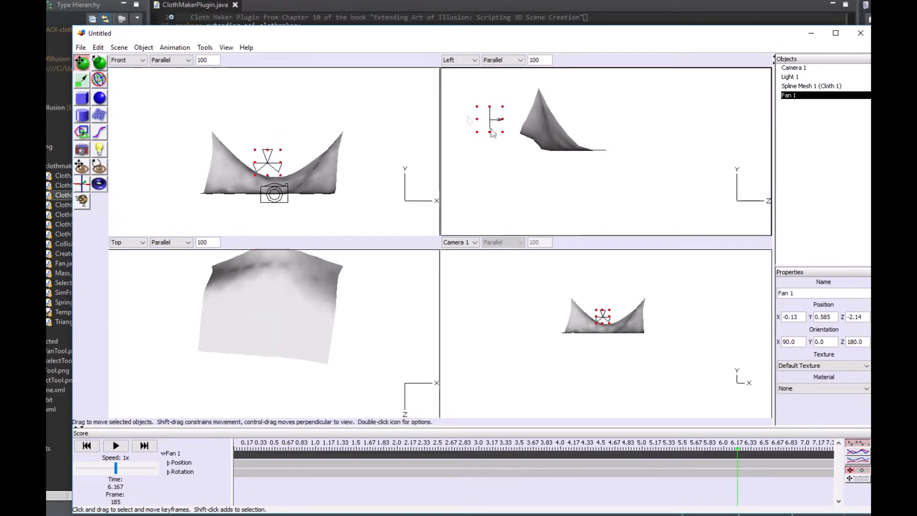
# - Rotate the fan to a Y orientation of about -42 degrees
pyautogui.click(99, 62)
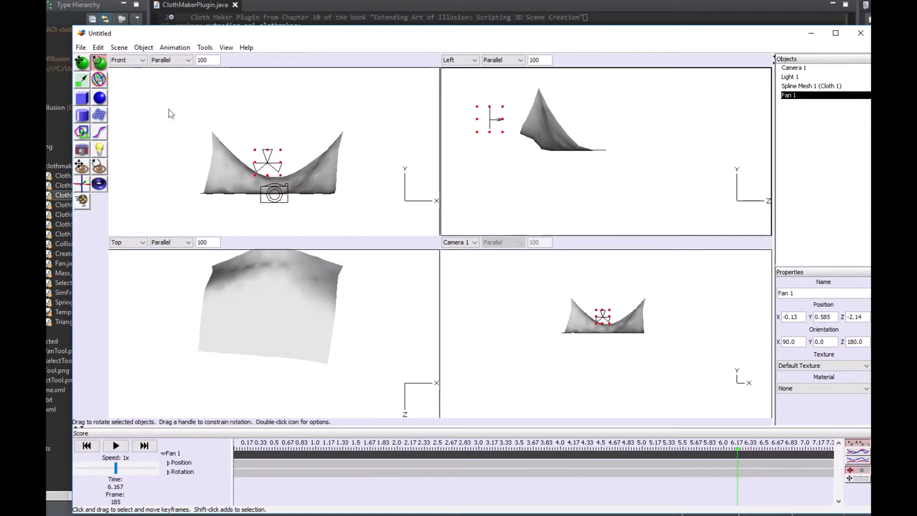
pyautogui.click(257, 168)
pyautogui.moveTo(255, 168); pyautogui.dragTo(302, 168)
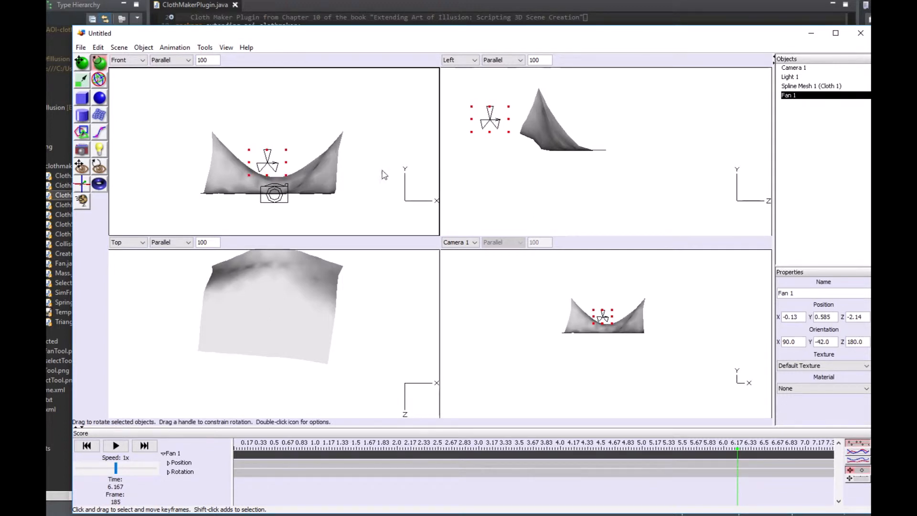
# - Review the fan's wind magnitude and wind falloff settings and accept them
pyautogui.doubleClick(789, 96)
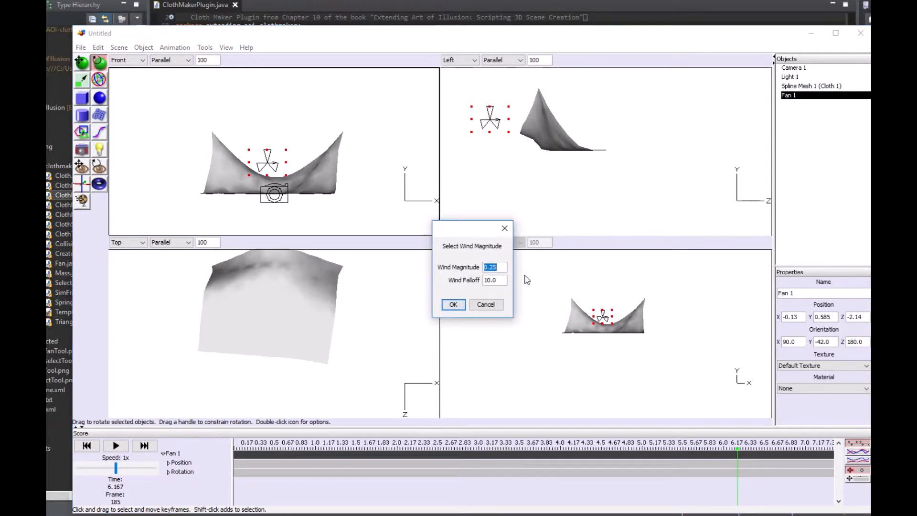
pyautogui.click(492, 267)
pyautogui.click(453, 305)
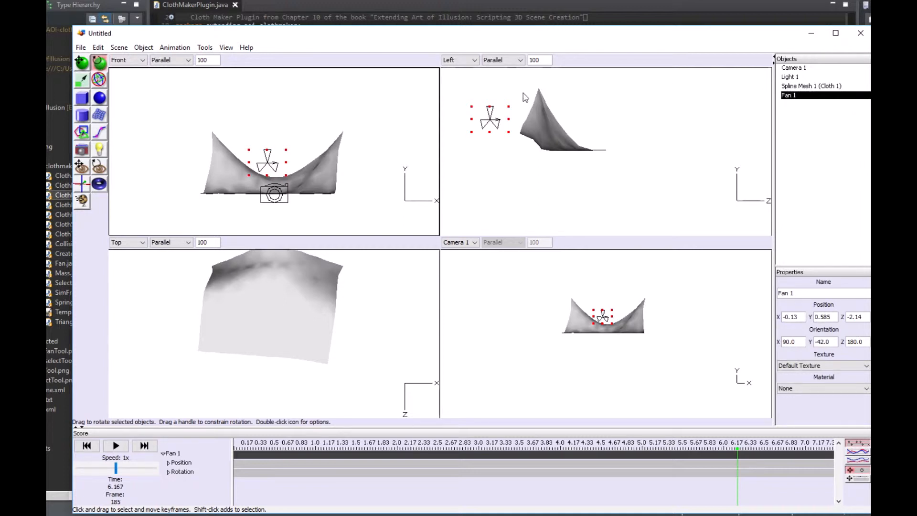
pyautogui.click(144, 48)
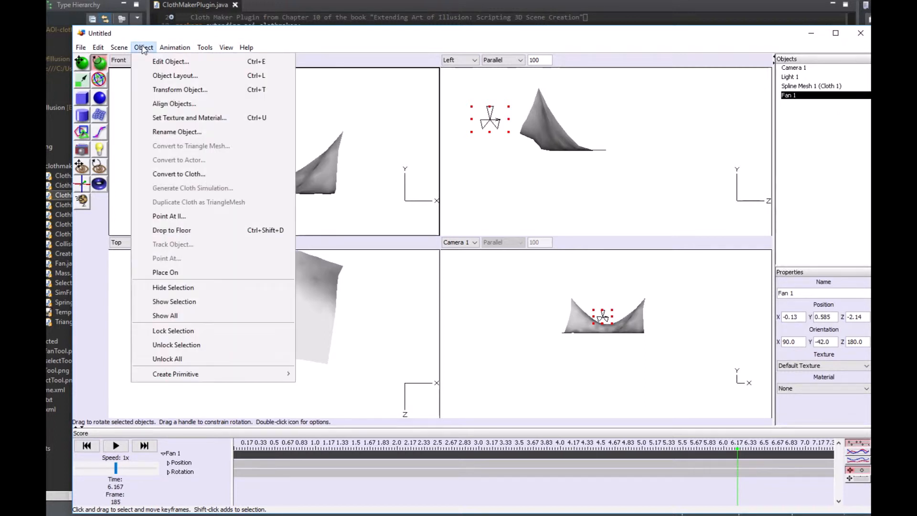
pyautogui.moveTo(175, 48)
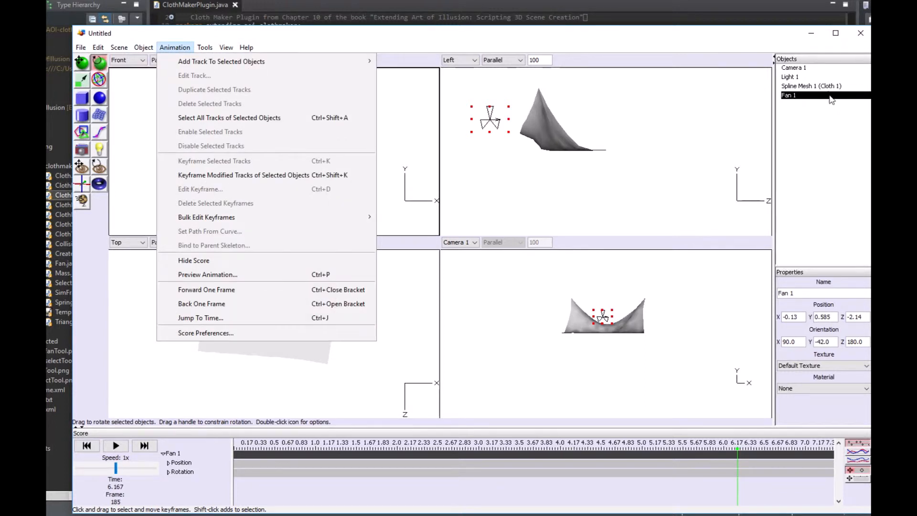
pyautogui.click(829, 92)
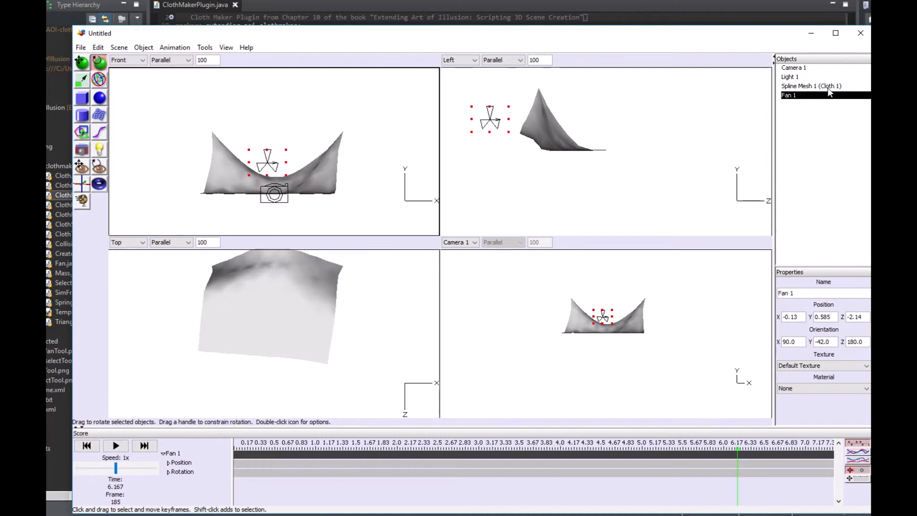
# - Select the cloth mesh in place of the fan
pyautogui.click(793, 86)
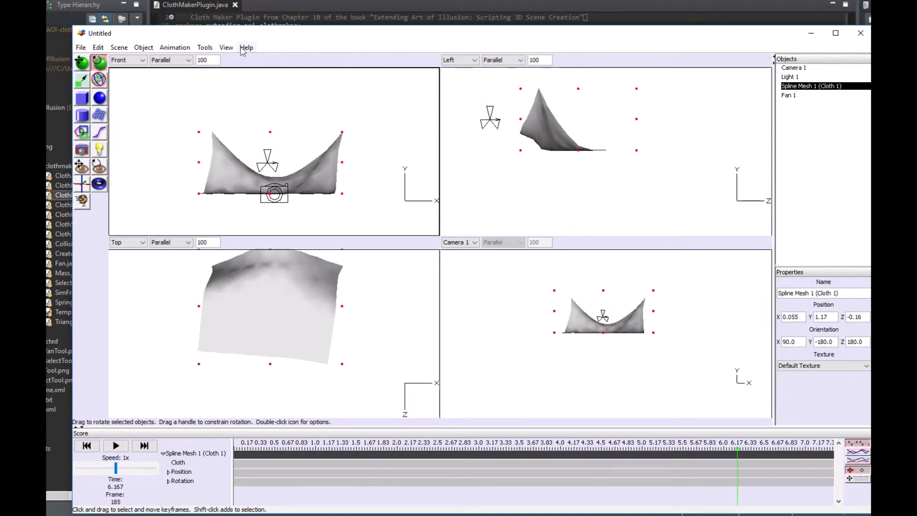
pyautogui.click(143, 47)
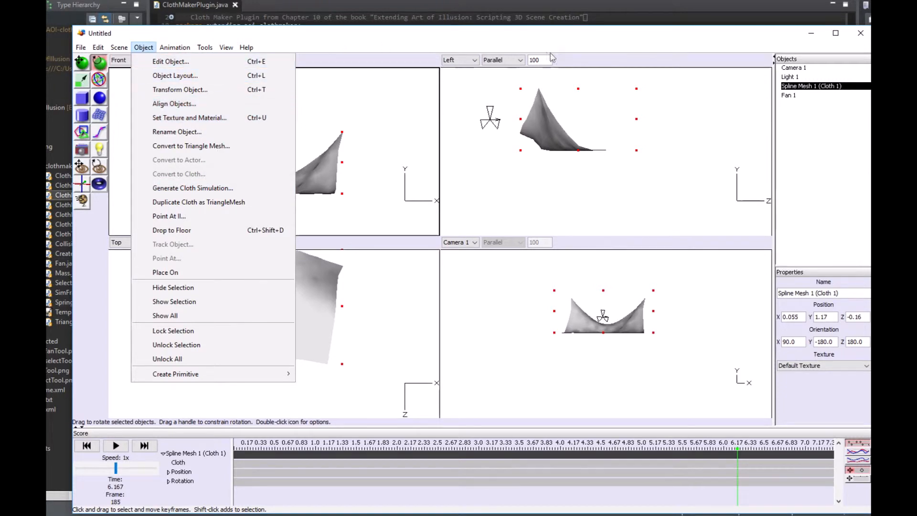
pyautogui.click(563, 40)
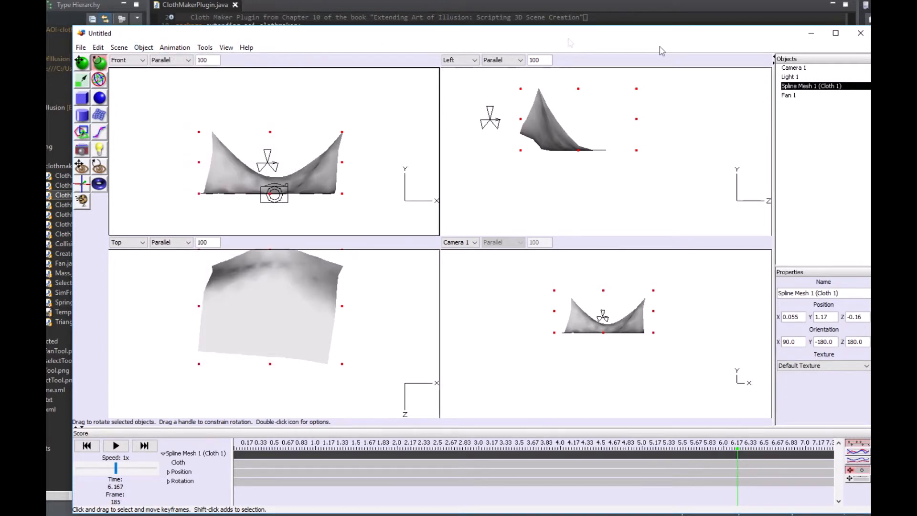
# - Regenerate the spline mesh's cloth simulation with the fan in the scene, keeping the current simulation settings
pyautogui.doubleClick(802, 91)
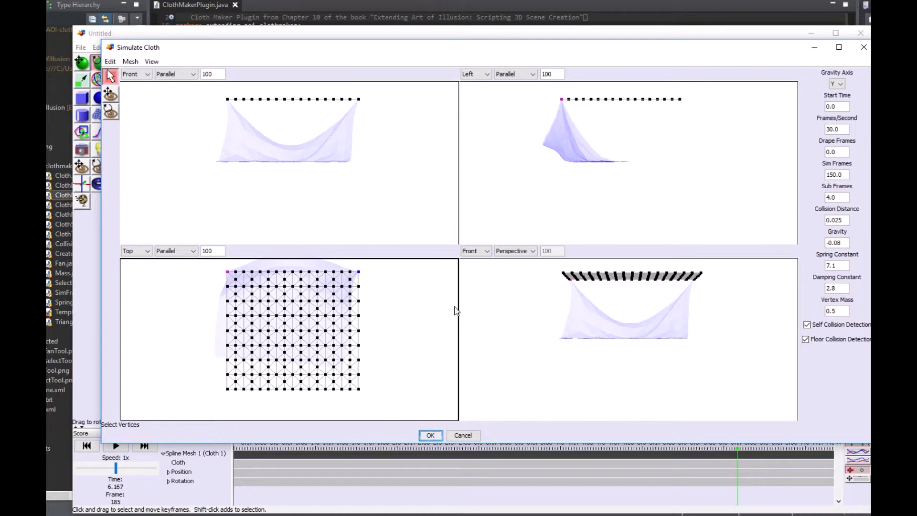
pyautogui.click(427, 437)
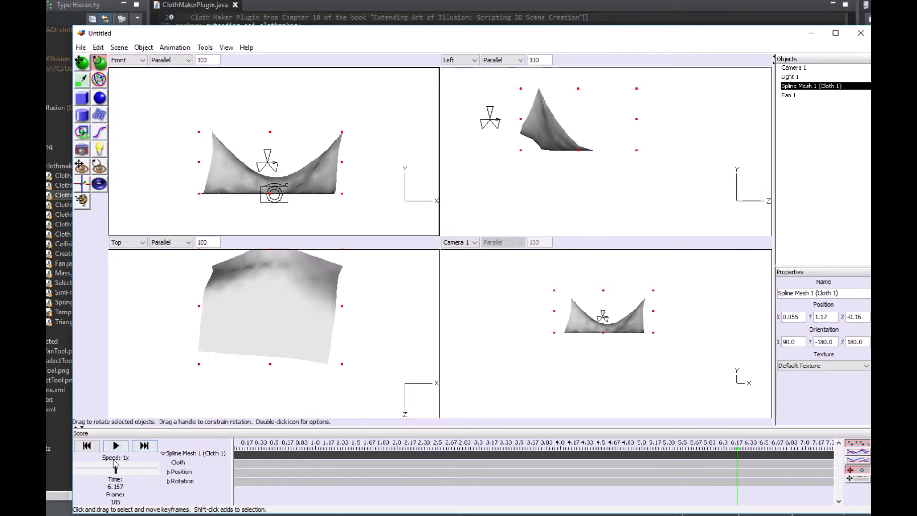
# - Play the simulated cloth animation from the beginning and stop it once the cloth has settled
pyautogui.click(87, 445)
pyautogui.click(119, 447)
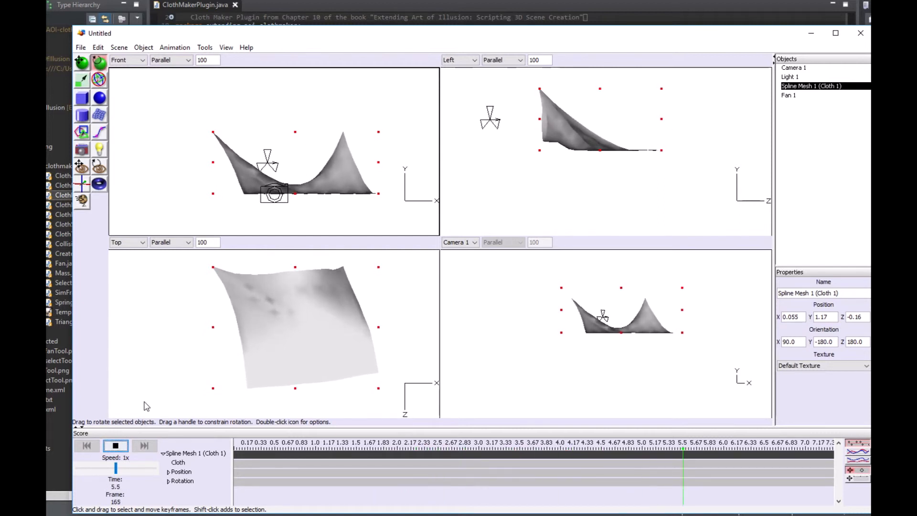
pyautogui.click(115, 447)
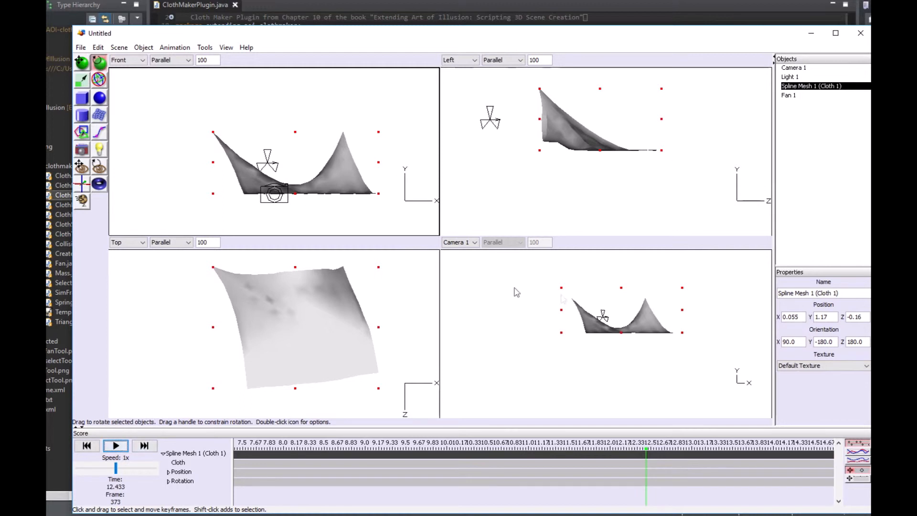
# - Reframe the Camera 1 view closer to the cloth, looking down on it from an oblique angle
pyautogui.scroll(3, 614, 317)
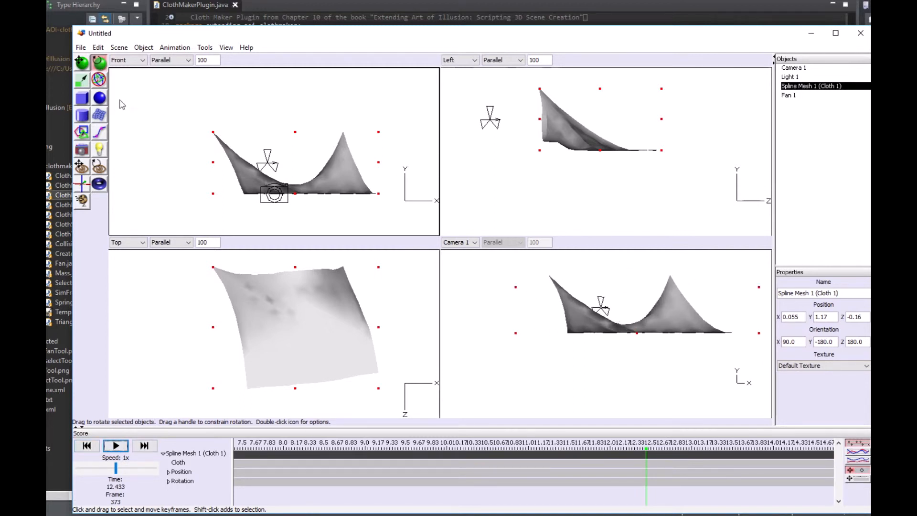
pyautogui.click(83, 167)
pyautogui.moveTo(594, 305); pyautogui.dragTo(508, 299)
pyautogui.click(99, 167)
pyautogui.moveTo(618, 334); pyautogui.dragTo(655, 359)
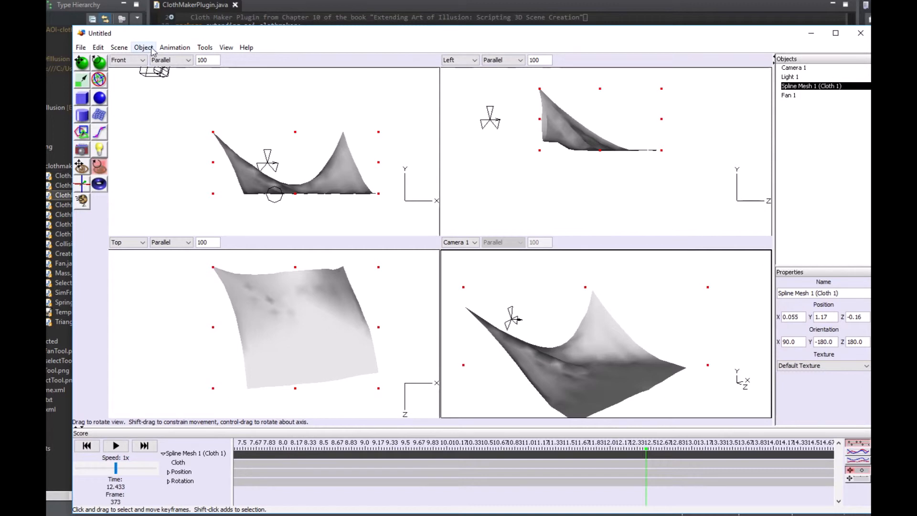
# - Render the cloth as a single image from Camera 1 with the Raytracer, then close the render
pyautogui.click(119, 47)
pyautogui.moveTo(138, 50)
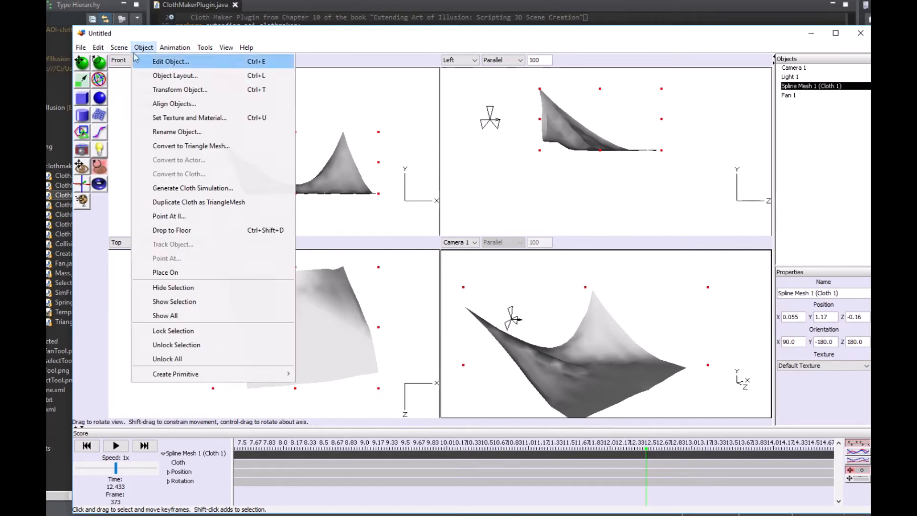
pyautogui.click(149, 62)
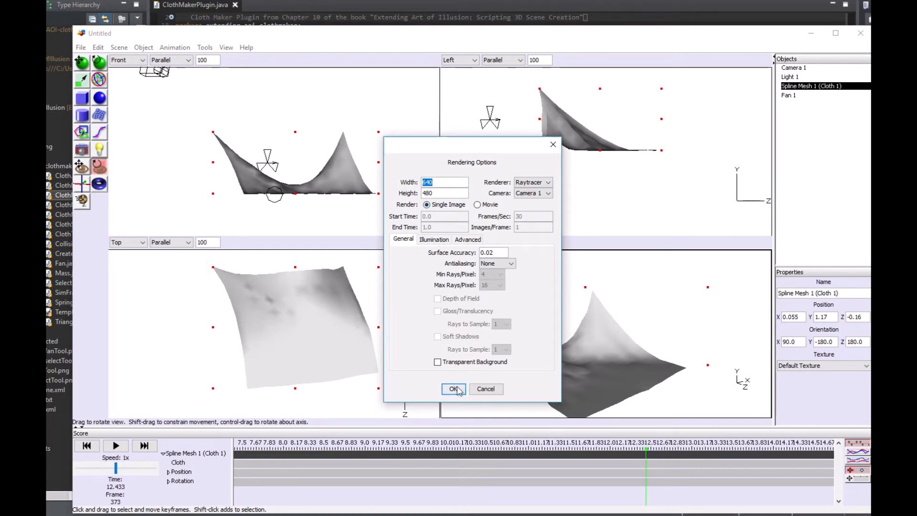
pyautogui.click(460, 391)
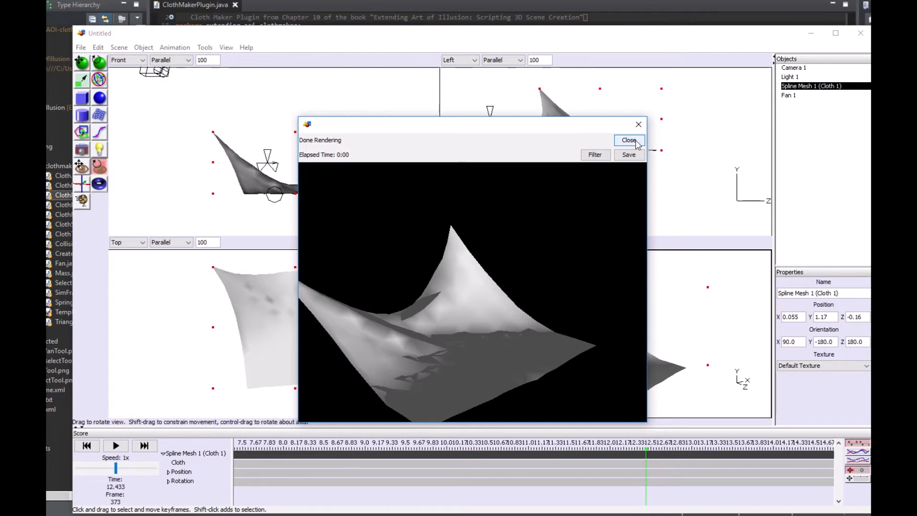
pyautogui.click(629, 140)
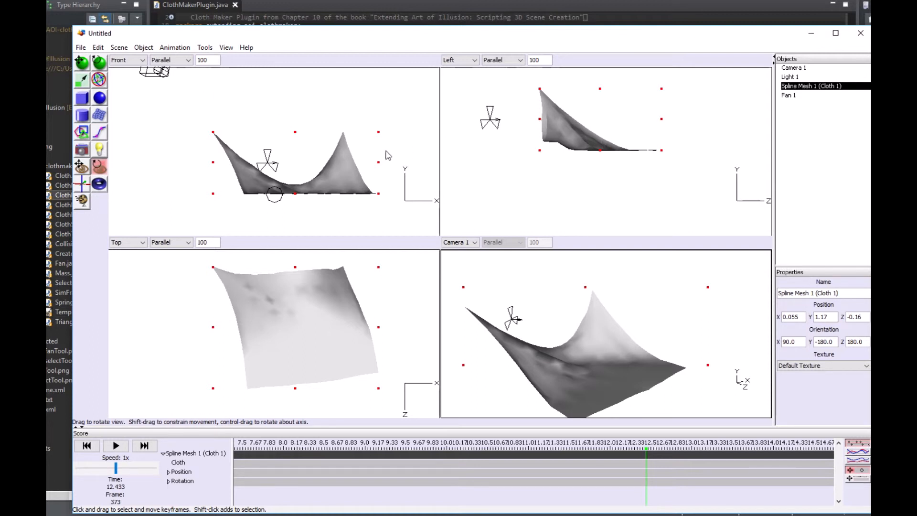
# - Duplicate the draped cloth as a triangle mesh and select the copy
pyautogui.click(144, 47)
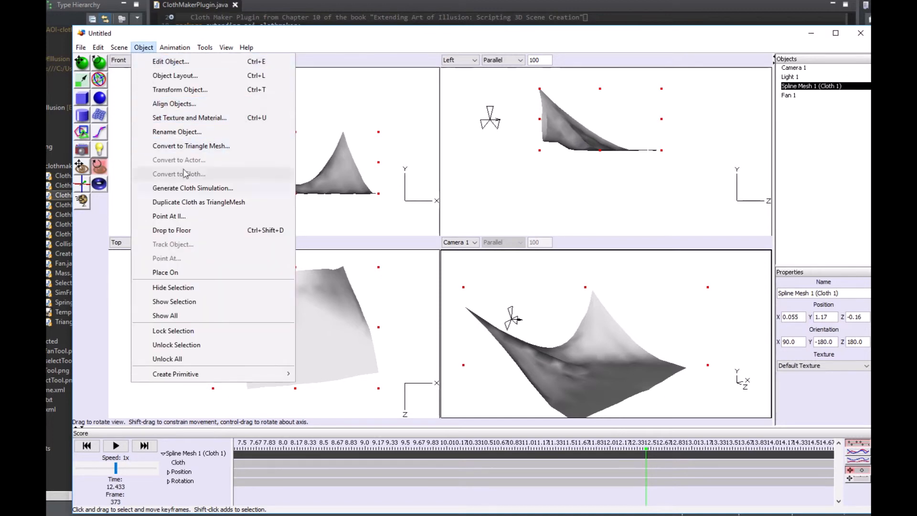
pyautogui.click(197, 203)
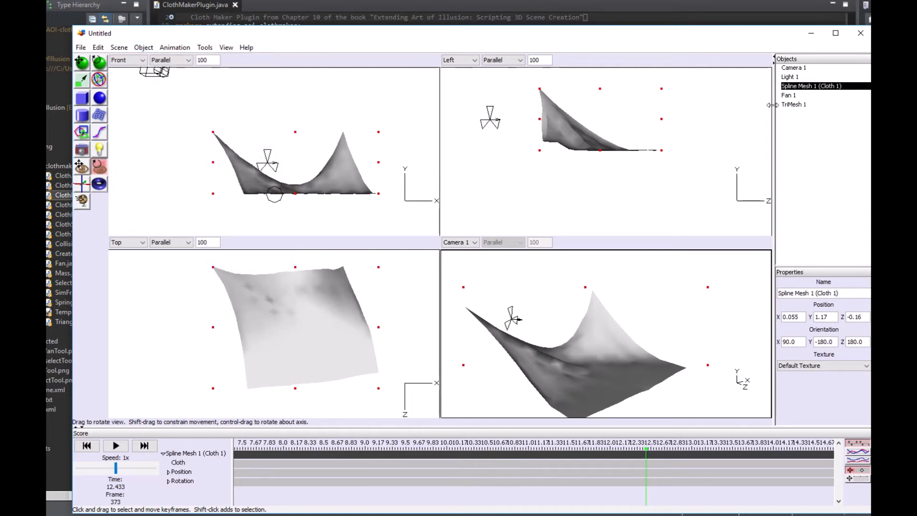
pyautogui.click(801, 105)
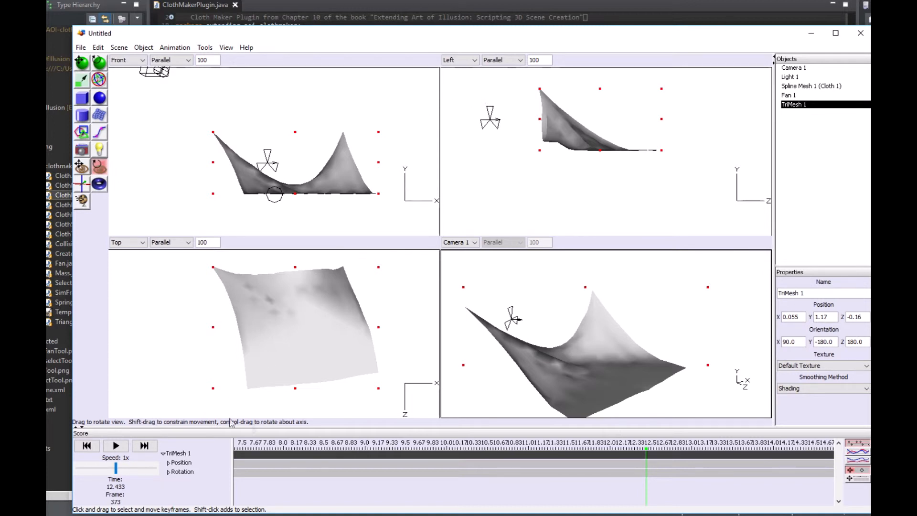
# - Move the animation time back to 0.4 s (frame 12) to compare the moving cloth with its static mesh copy
pyautogui.click(262, 445)
pyautogui.scroll(5, 247, 445)
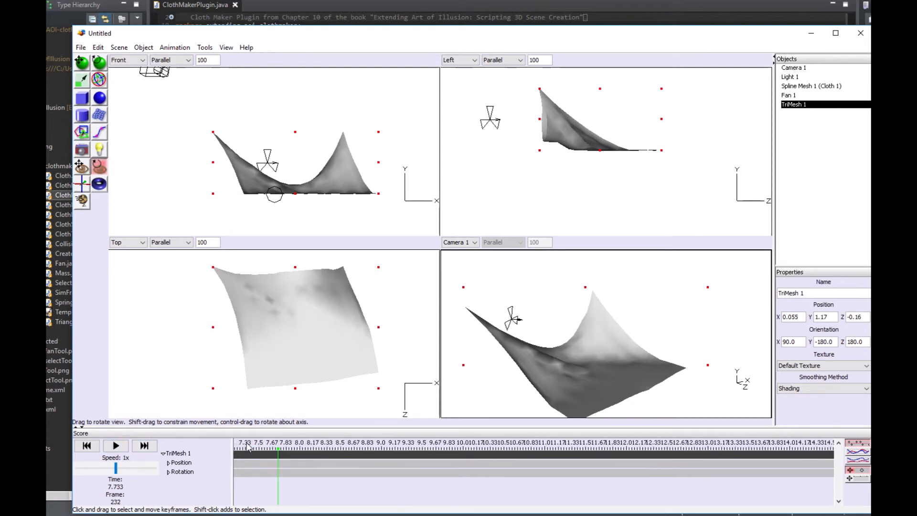
pyautogui.moveTo(244, 442)
pyautogui.mouseDown()
pyautogui.moveTo(290, 450)
pyautogui.moveTo(209, 451)
pyautogui.mouseUp()
pyautogui.scroll(5, 265, 462)
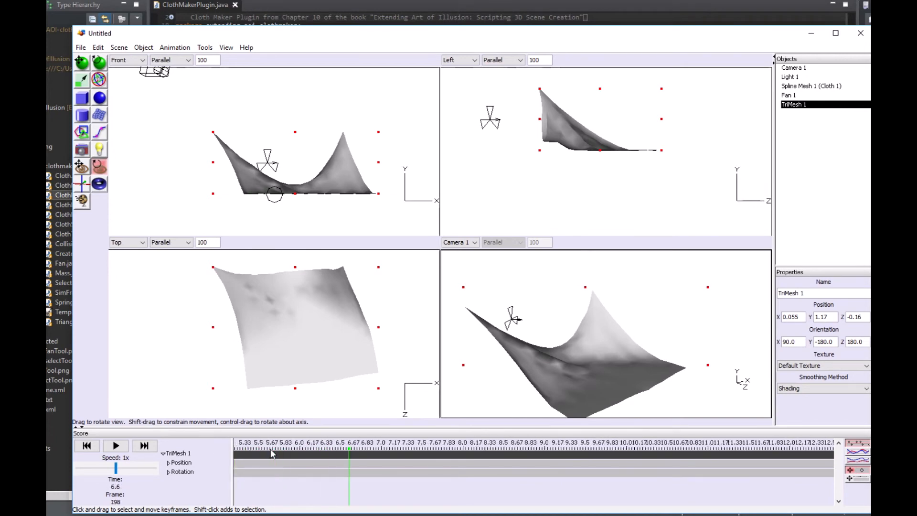
pyautogui.scroll(2, 271, 453)
pyautogui.click(265, 448)
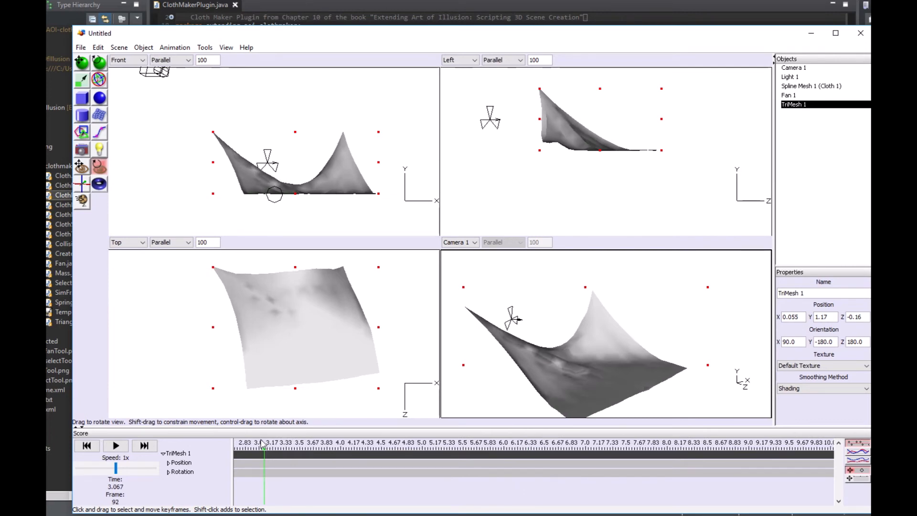
pyautogui.moveTo(265, 448); pyautogui.dragTo(230, 446)
pyautogui.scroll(5, 282, 454)
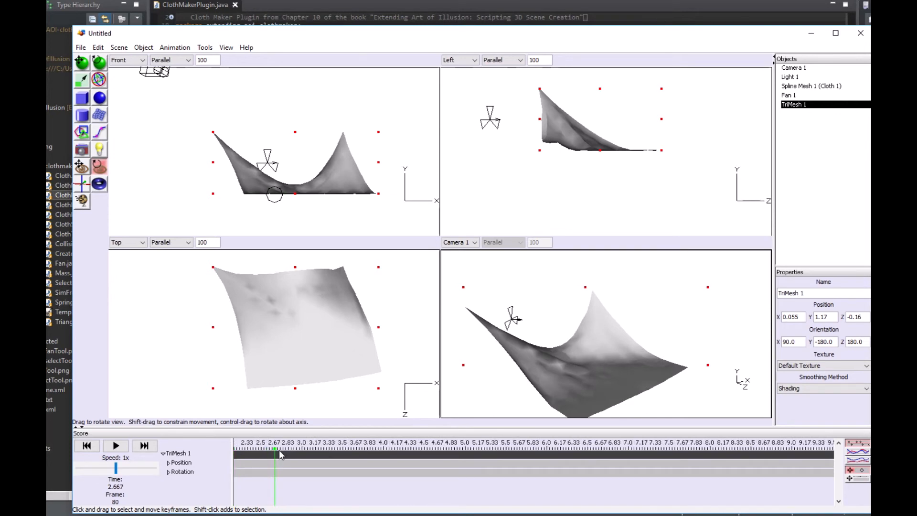
pyautogui.click(256, 449)
pyautogui.scroll(3, 257, 449)
pyautogui.click(256, 449)
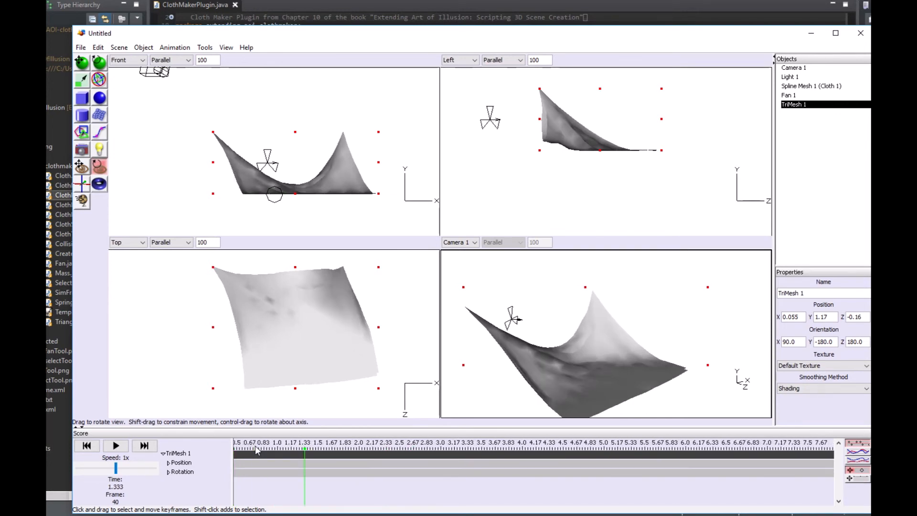
pyautogui.scroll(3, 256, 449)
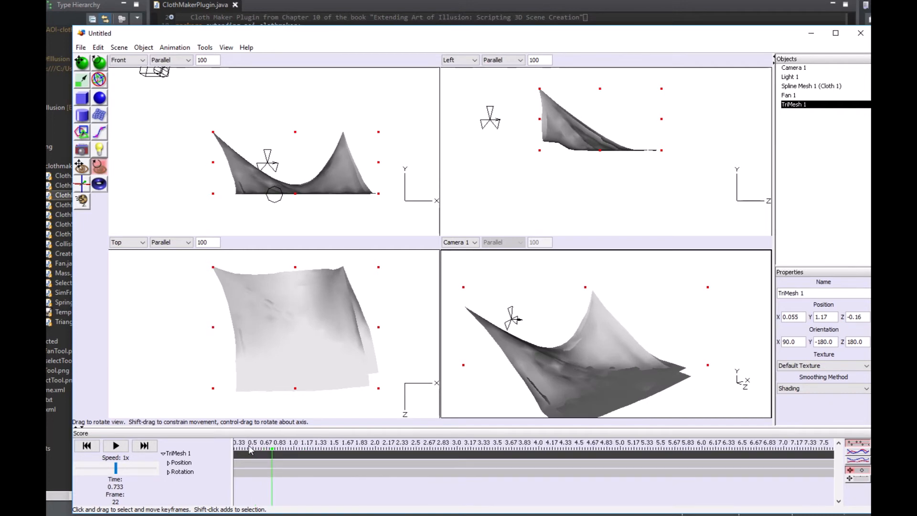
pyautogui.click(249, 449)
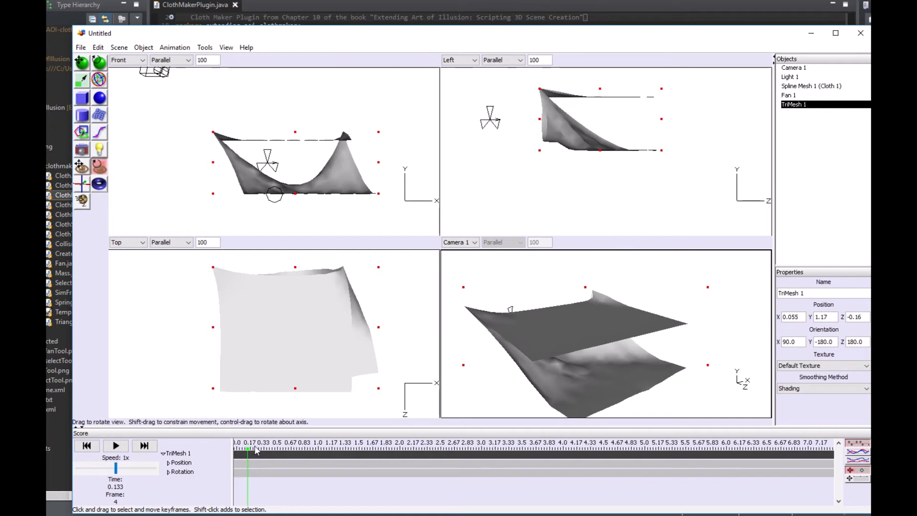
pyautogui.click(256, 449)
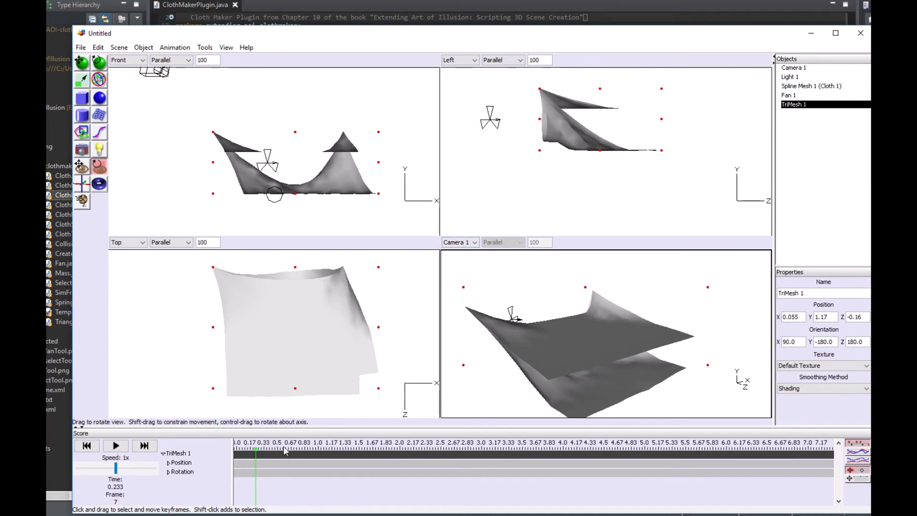
pyautogui.click(269, 448)
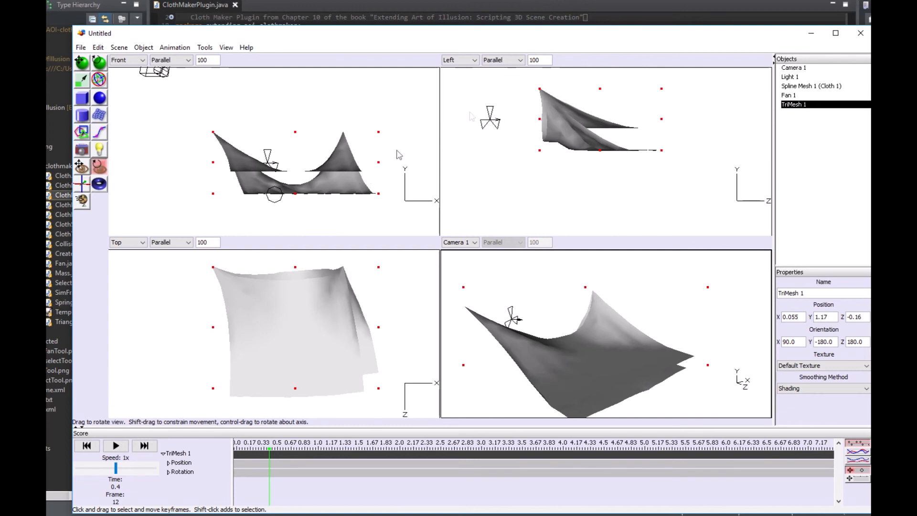
# - Move the triangle mesh copy away from the cloth in the Left view to about Y 1.2, Z -1.82
pyautogui.click(83, 65)
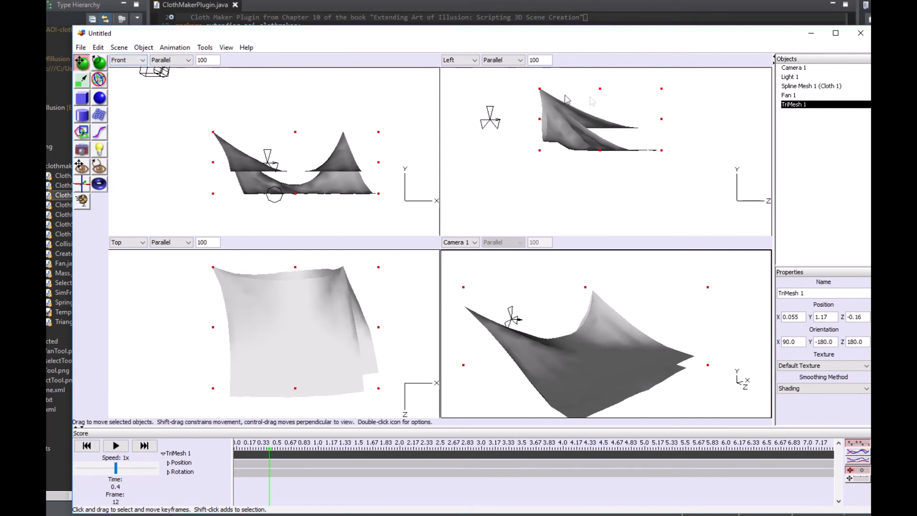
pyautogui.moveTo(566, 99); pyautogui.dragTo(492, 134)
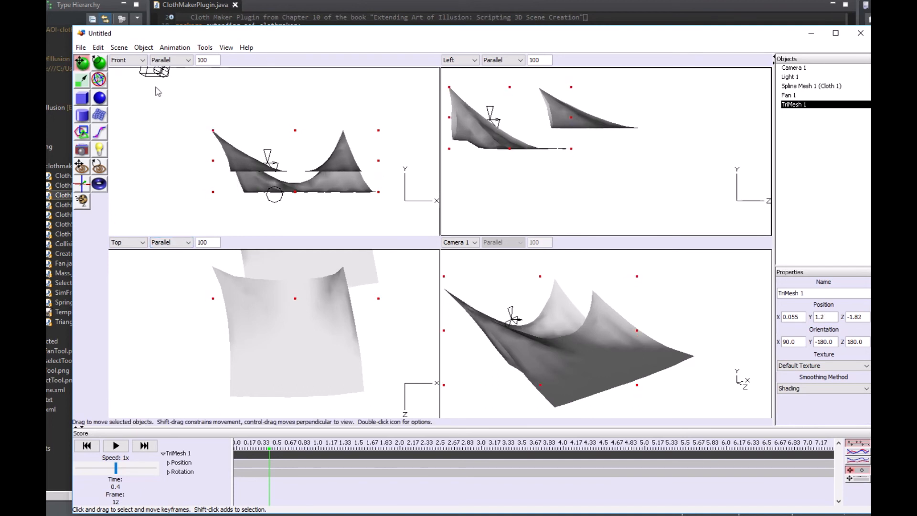
# - Examine the triangle mesh copy's points in the mesh editor and leave it without changes
pyautogui.click(143, 47)
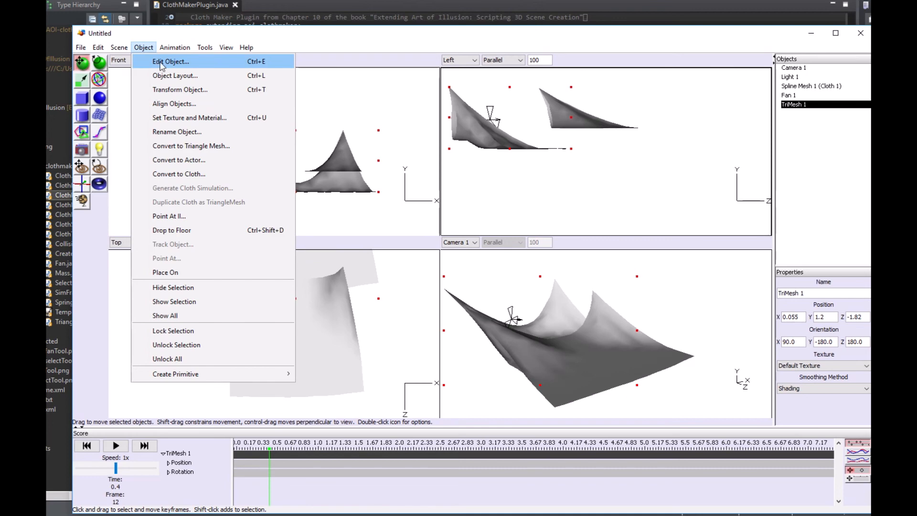
pyautogui.click(161, 62)
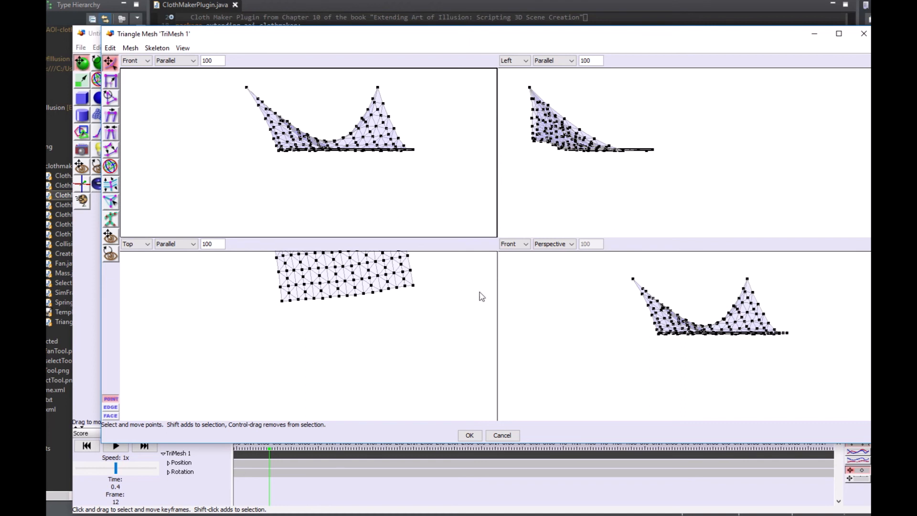
pyautogui.click(496, 438)
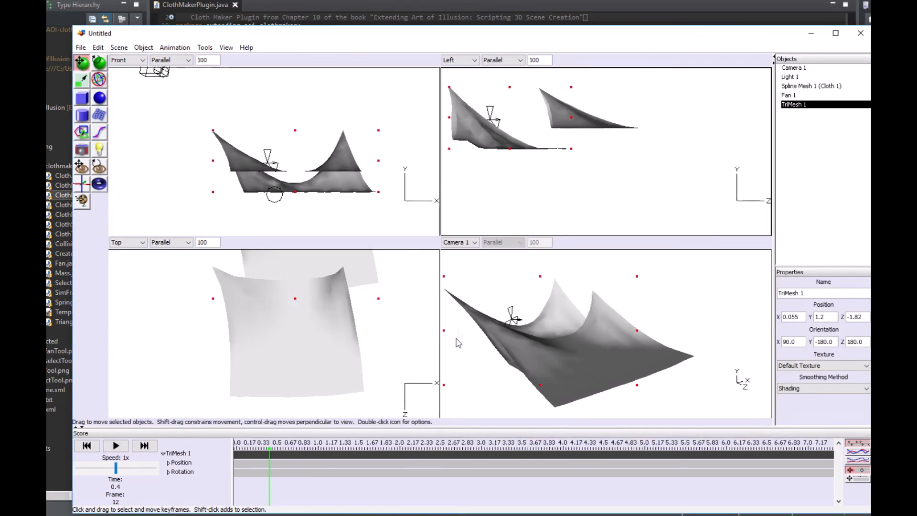